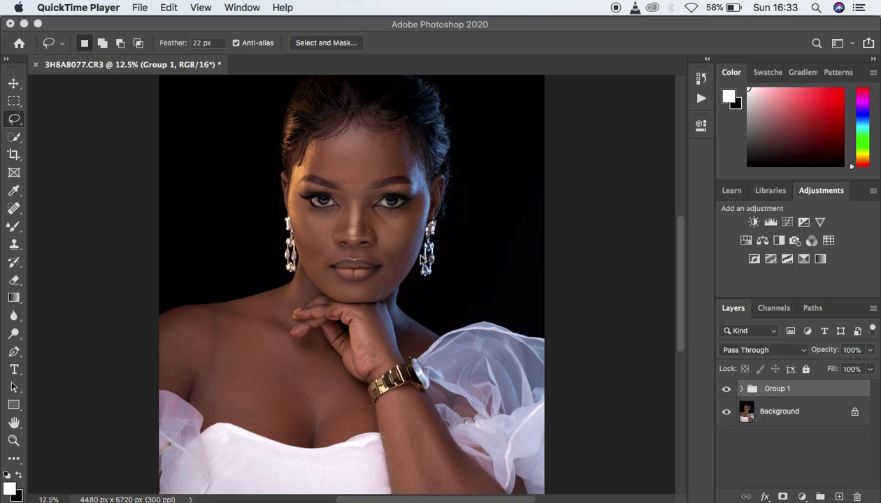
Step: Compare the portrait with Group 1 hidden and shown, and delete the group
left_click(726, 390)
left_click(726, 390)
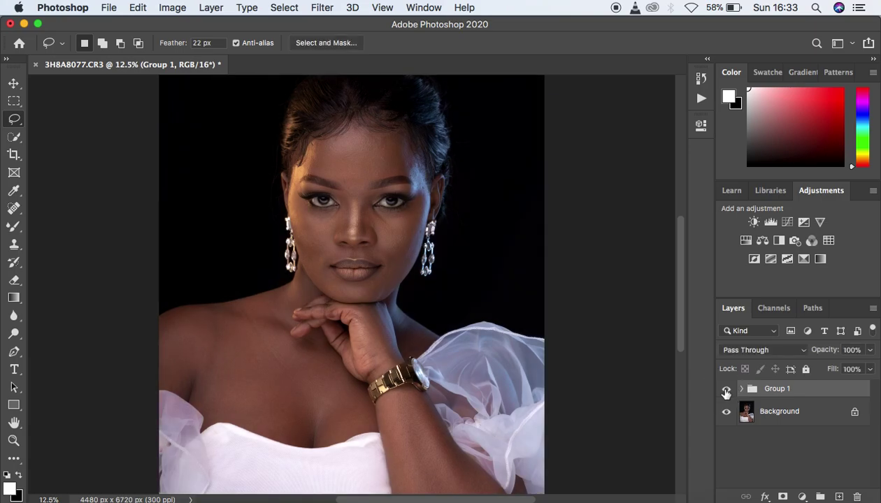
left_click(726, 390)
left_click(726, 390)
left_click(726, 391)
left_click(725, 390)
left_click(725, 390)
left_click(726, 391)
left_click_drag(810, 393, 857, 497)
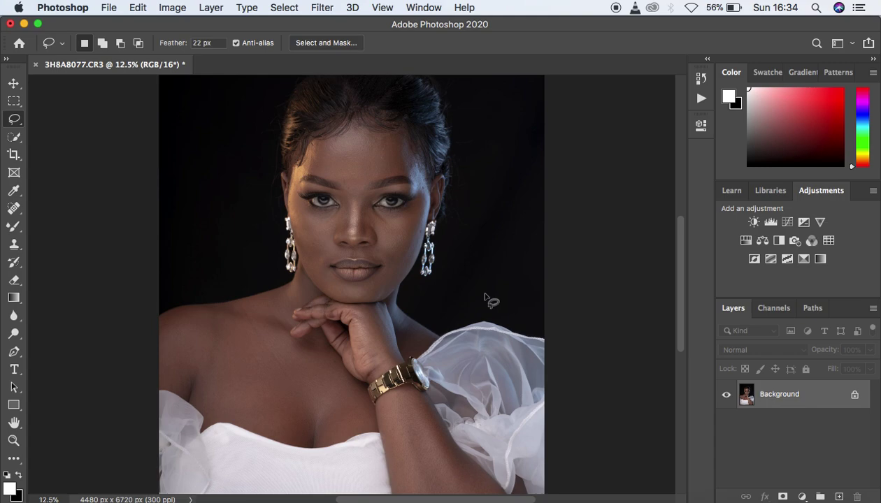
Step: Add a Vibrance adjustment layer with vibrance at +100 and compare the portrait with and without it
left_click(802, 496)
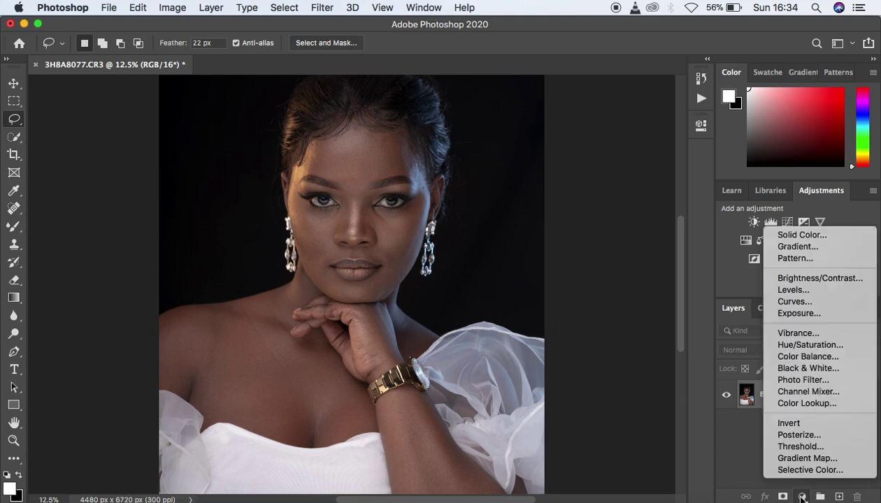
left_click(797, 333)
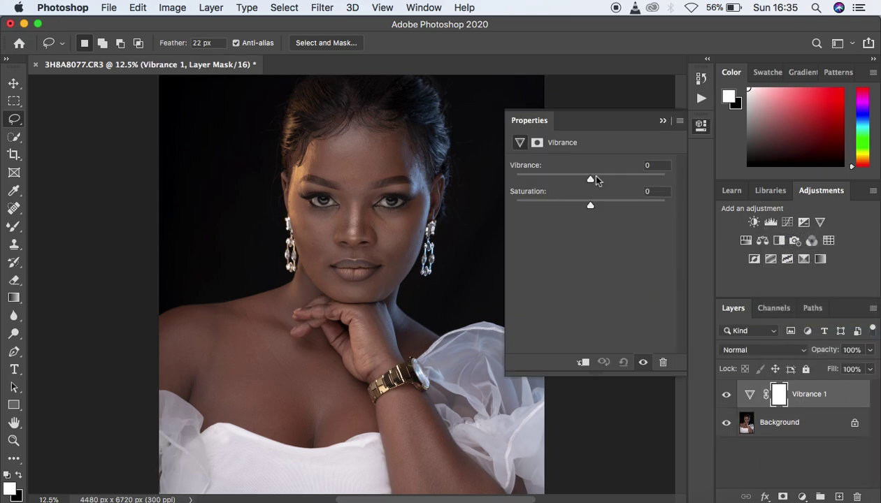
left_click_drag(593, 180, 666, 181)
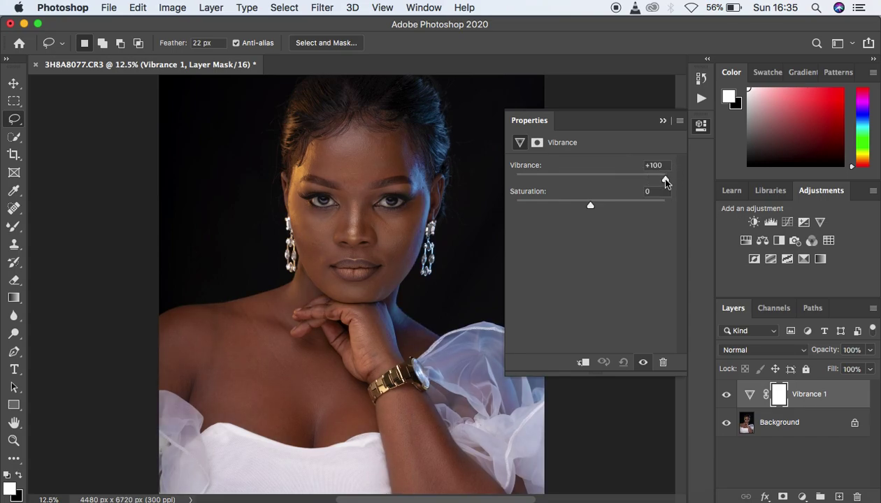
left_click(726, 396)
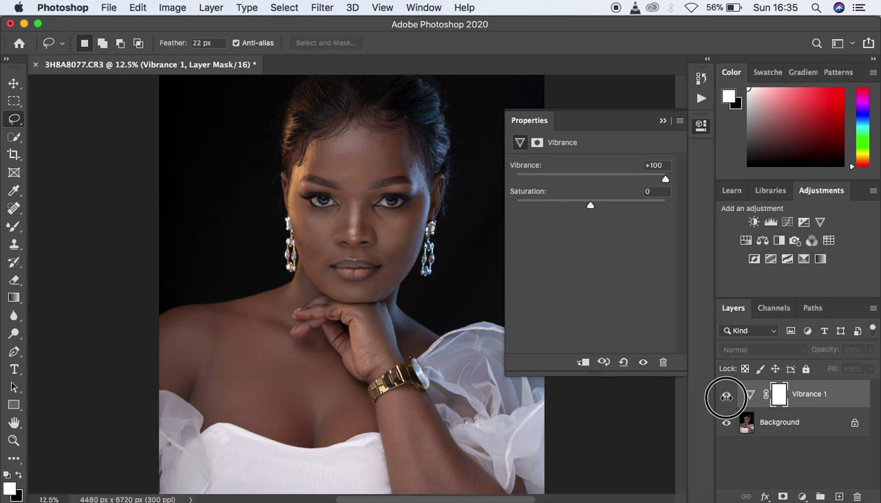
left_click(726, 396)
left_click(726, 395)
left_click(725, 396)
left_click(726, 395)
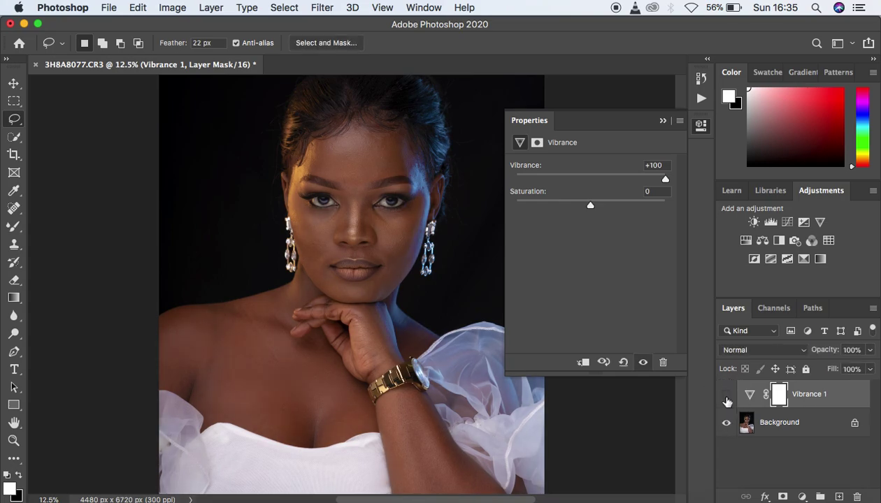
left_click(726, 396)
Step: Reset the vibrance to 0 and raise the saturation to +35 on the Vibrance adjustment layer
left_click(654, 166)
type("0")
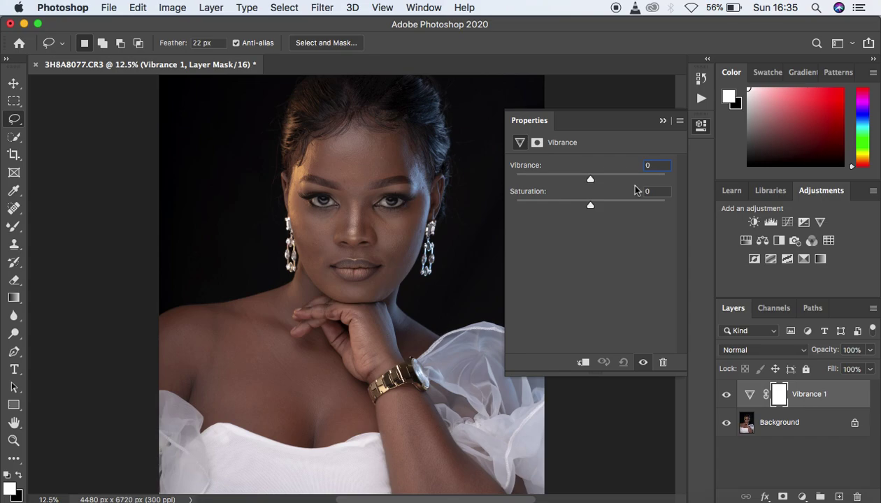
left_click(591, 207)
left_click_drag(591, 208, 616, 207)
Step: Compare the portrait with and without the saturation boost, and delete the Vibrance adjustment layer
left_click(727, 395)
left_click(726, 395)
left_click(727, 396)
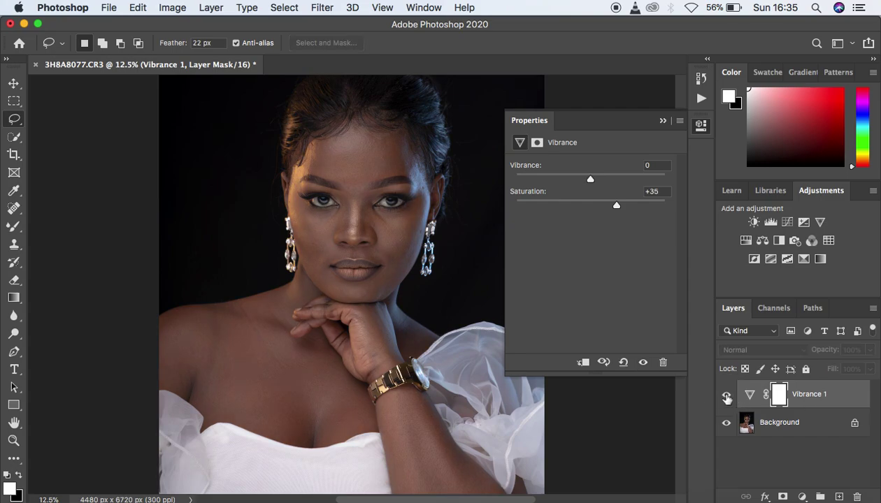
left_click(727, 396)
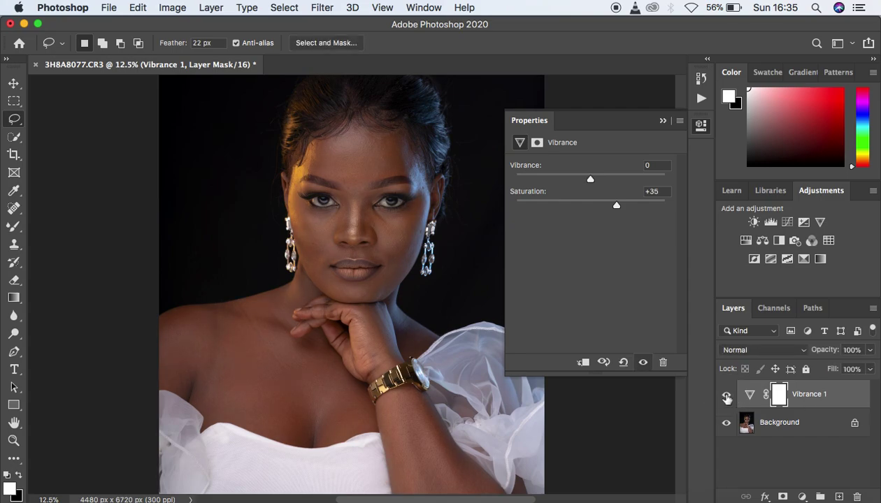
left_click(663, 121)
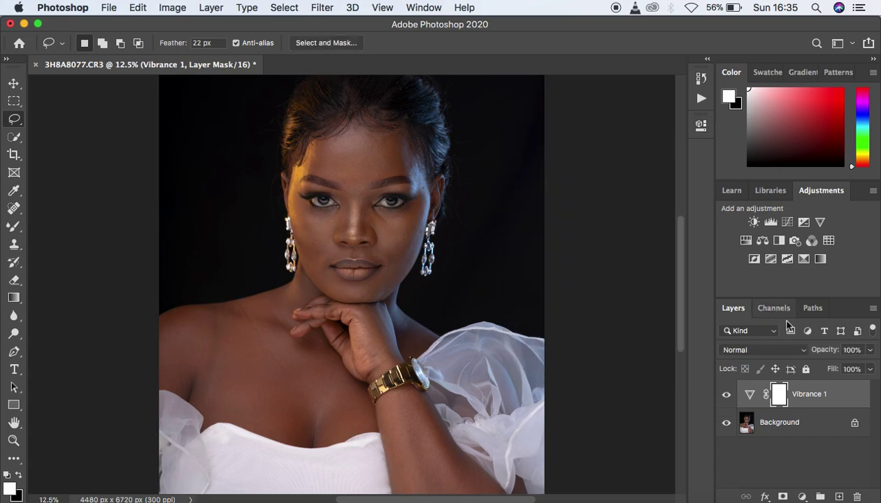
left_click_drag(839, 397, 857, 497)
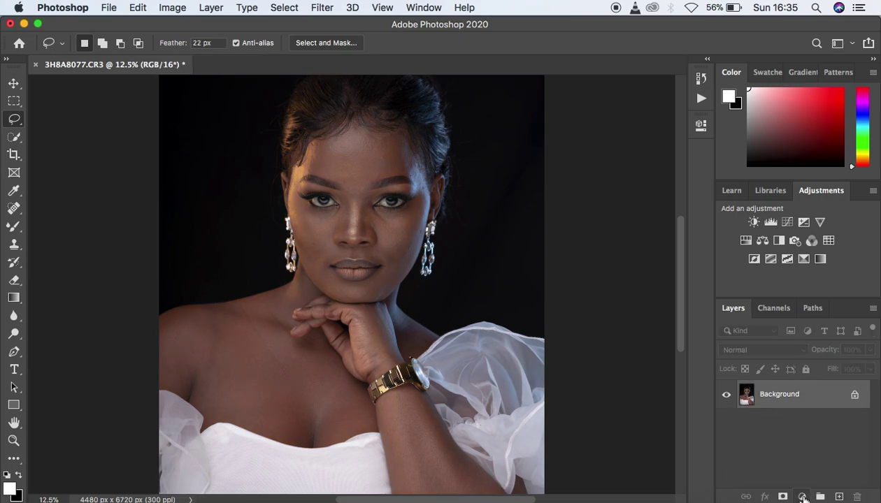
Step: Add a Brightness/Contrast adjustment layer with Use Legacy enabled and the contrast set to 6
left_click(802, 496)
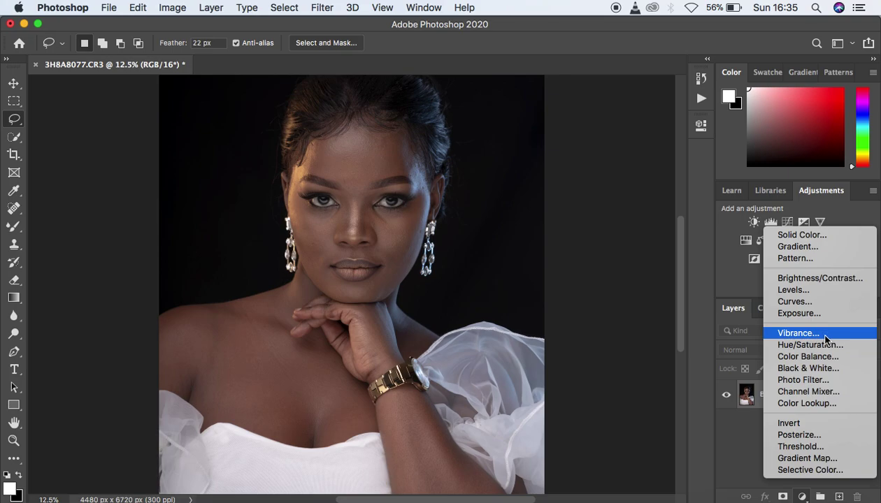
left_click(790, 278)
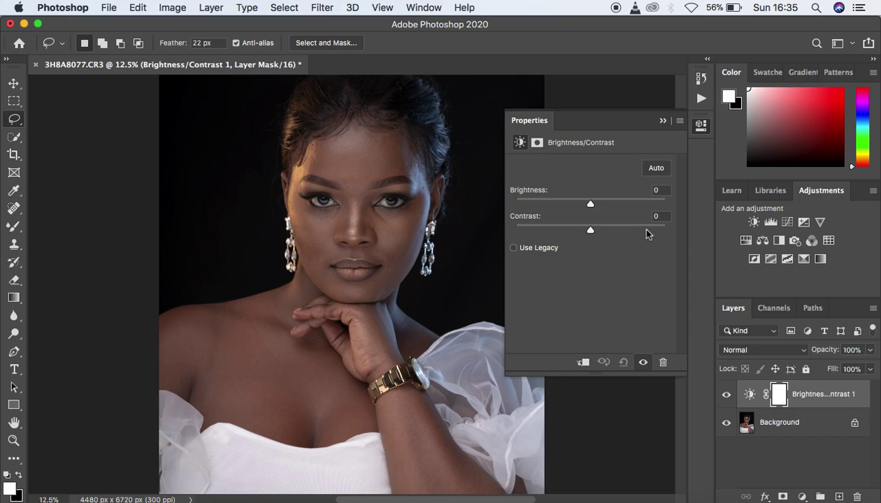
left_click(513, 248)
left_click_drag(590, 234, 596, 236)
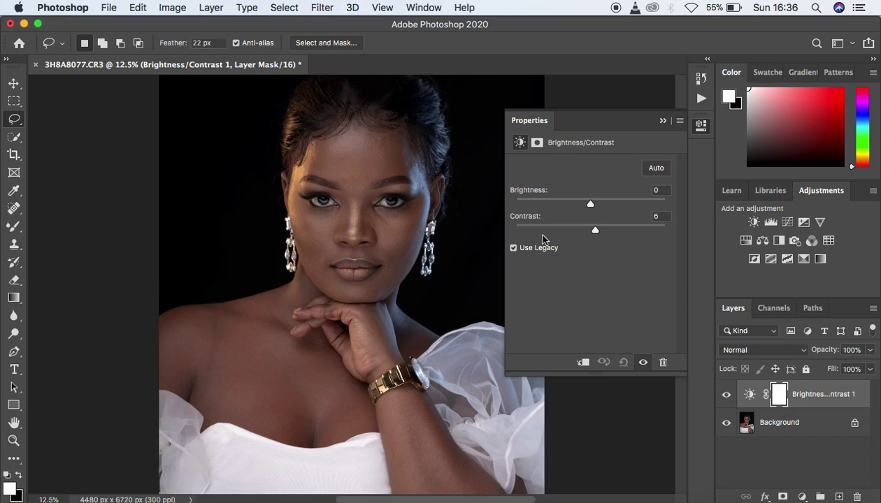
Step: Compare the portrait with and without the contrast adjustment, and delete the Brightness/Contrast layer
left_click(643, 363)
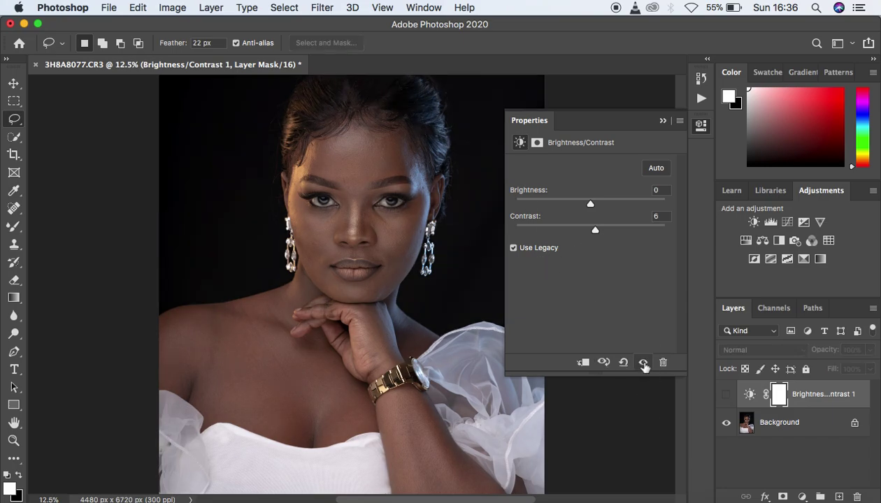
left_click(643, 363)
left_click(643, 363)
left_click(644, 362)
left_click(643, 362)
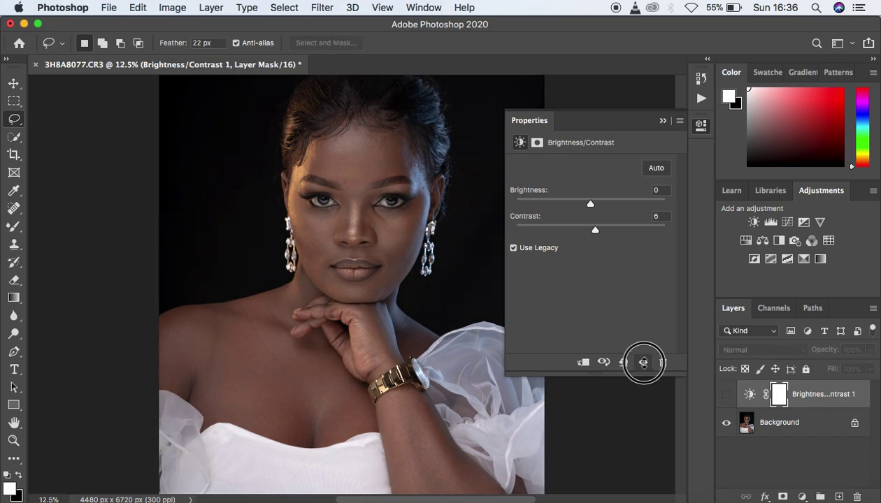
left_click(643, 362)
left_click(663, 122)
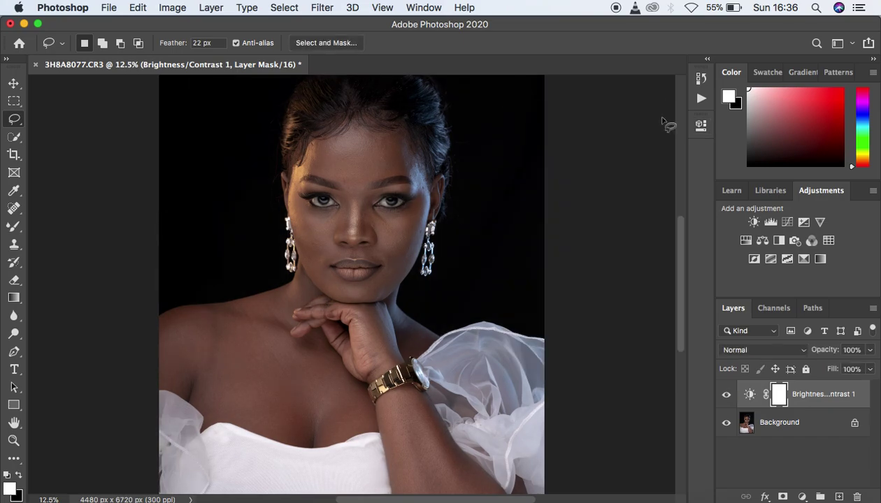
left_click_drag(827, 400, 856, 494)
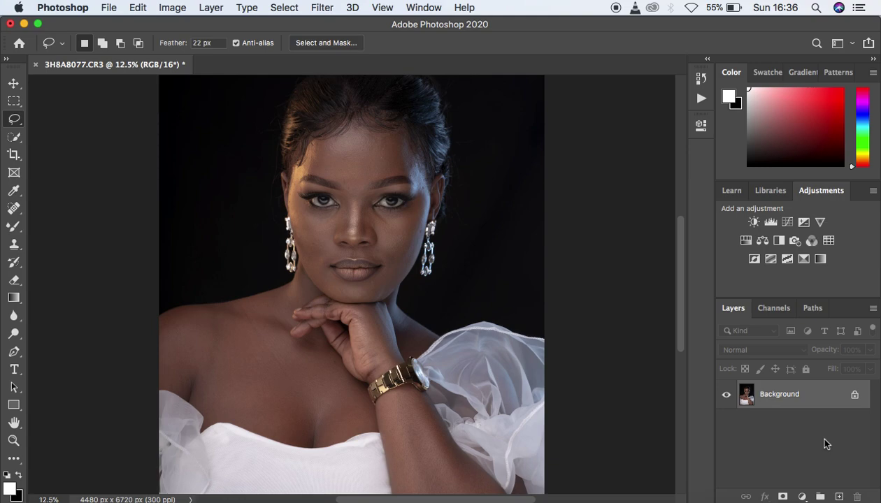
Step: Add a Hue/Saturation adjustment layer with default settings and set its blend mode to Color Burn
left_click(802, 497)
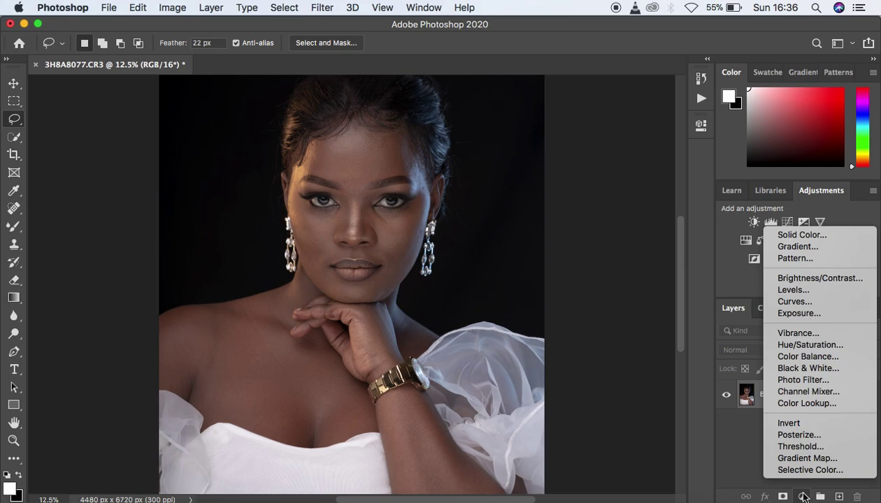
left_click(794, 346)
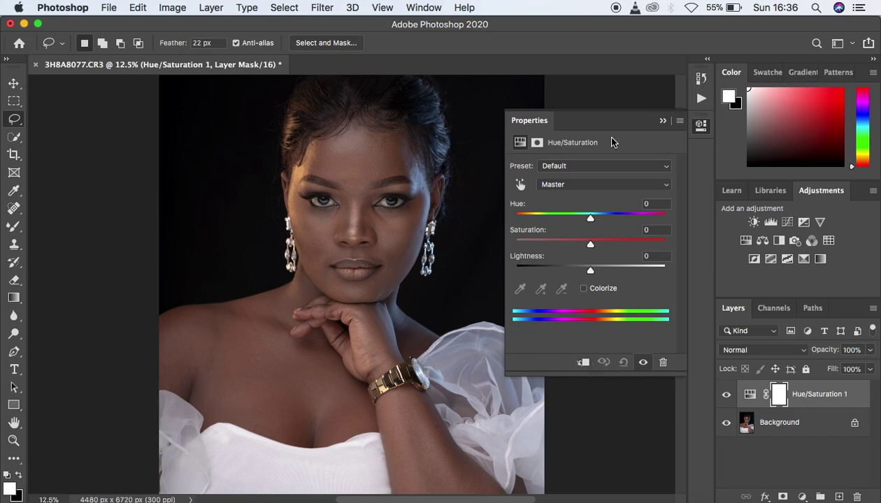
left_click(663, 121)
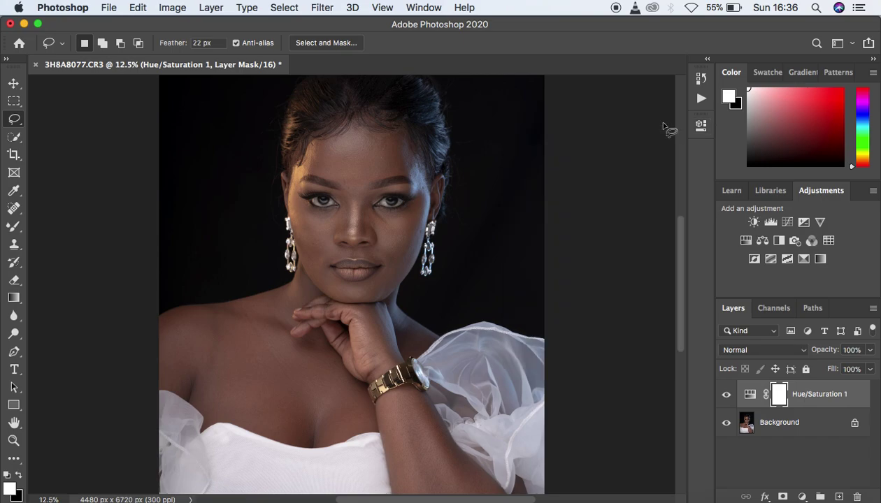
left_click(747, 353)
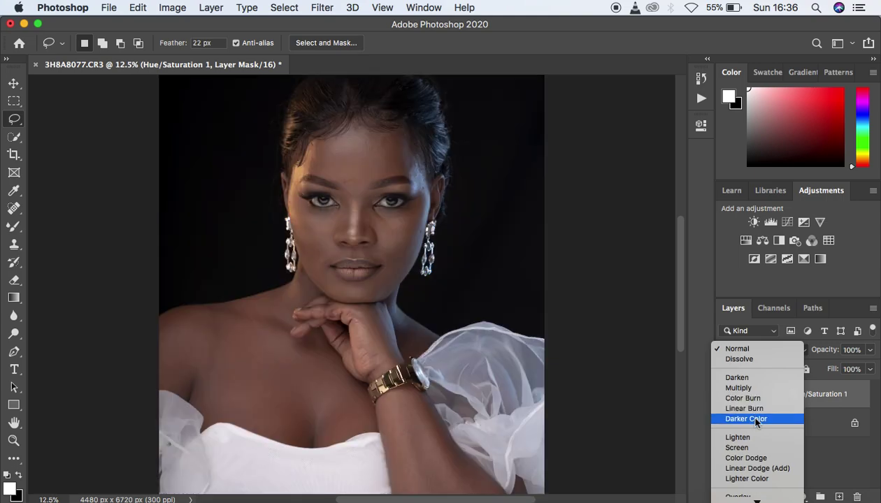
left_click(742, 398)
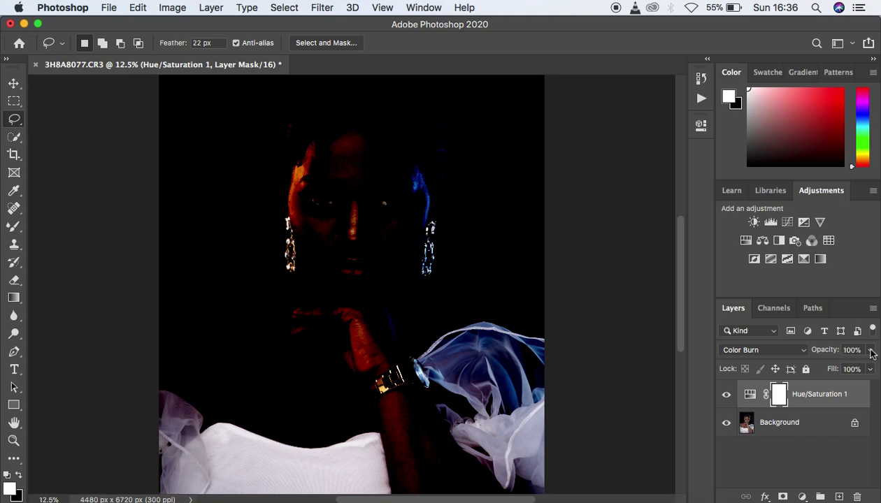
Step: Lower the Hue/Saturation layer's opacity to 18% and inspect the lips, skin and hand up close
left_click_drag(871, 354, 820, 370)
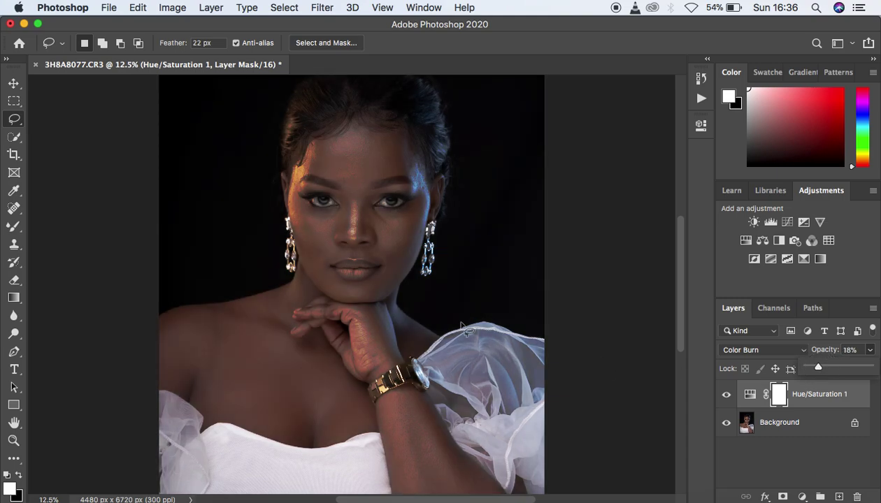
key("super+plus")
key("super+plus")
key("super+plus")
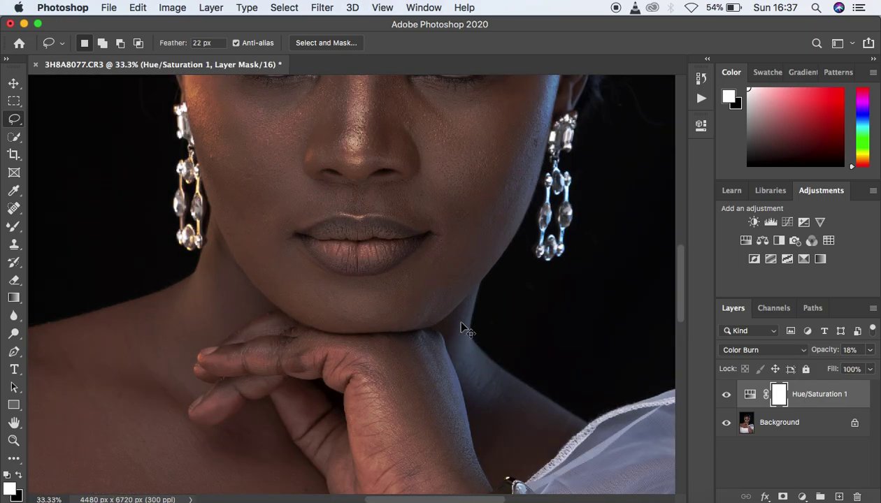
key("super+plus")
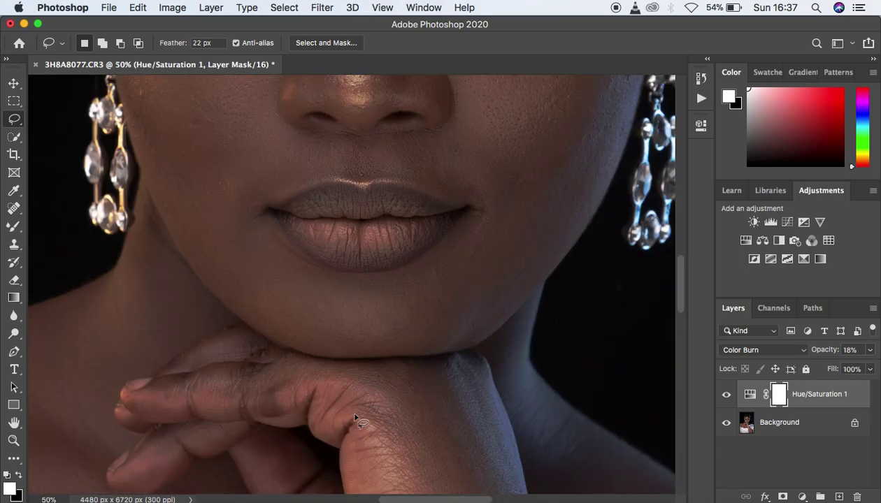
key("super+minus")
key("super+minus")
key("super+minus")
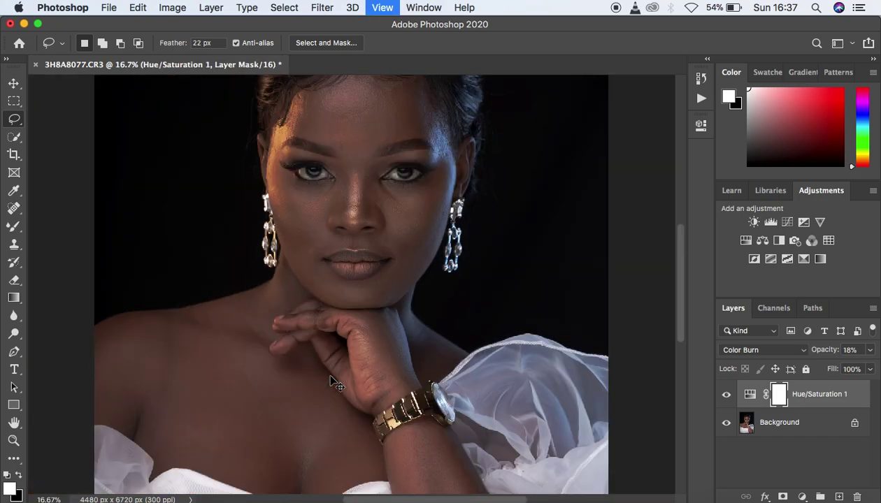
key("super+minus")
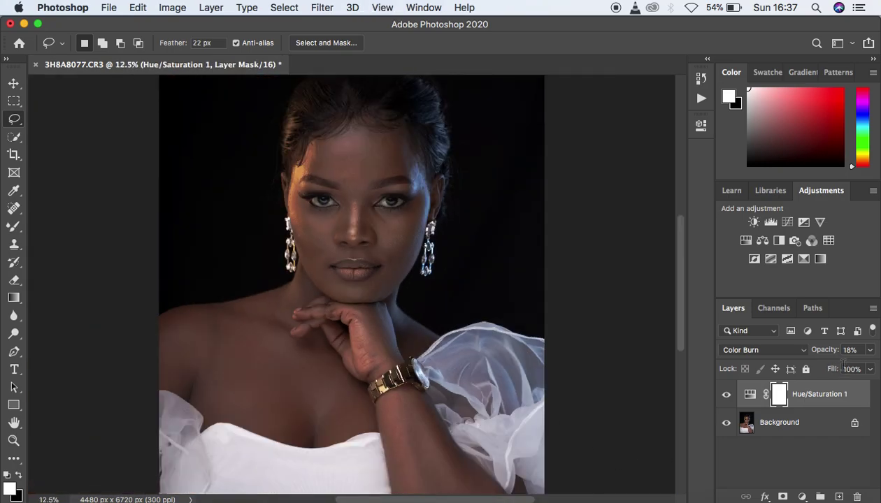
Step: Restore the Hue/Saturation layer's opacity to 100% and reduce its fill to 8%
left_click(870, 349)
left_click_drag(817, 366, 876, 368)
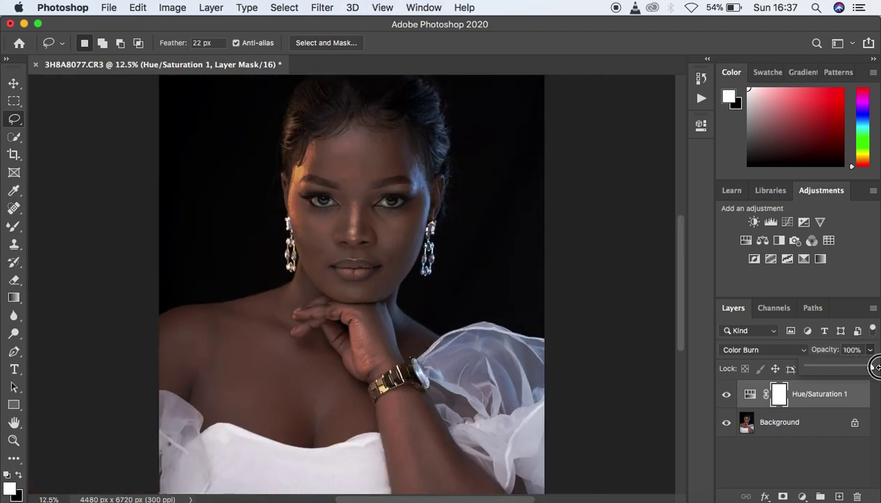
left_click(878, 355)
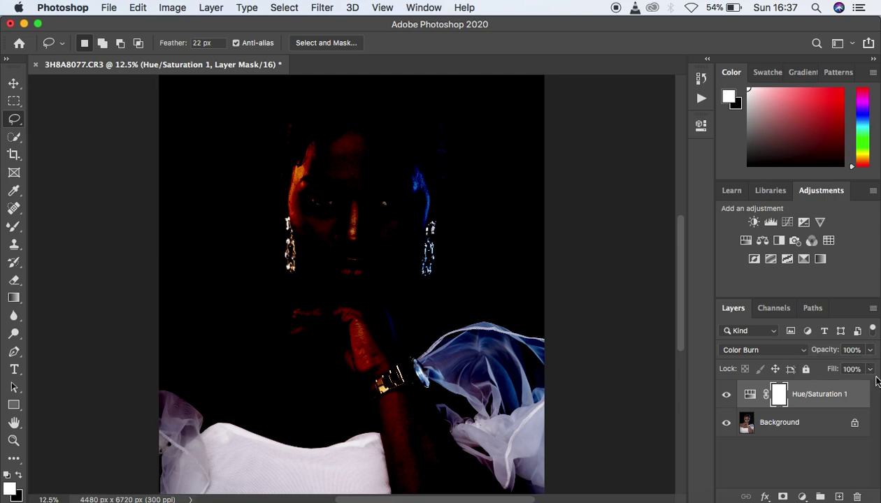
left_click(870, 370)
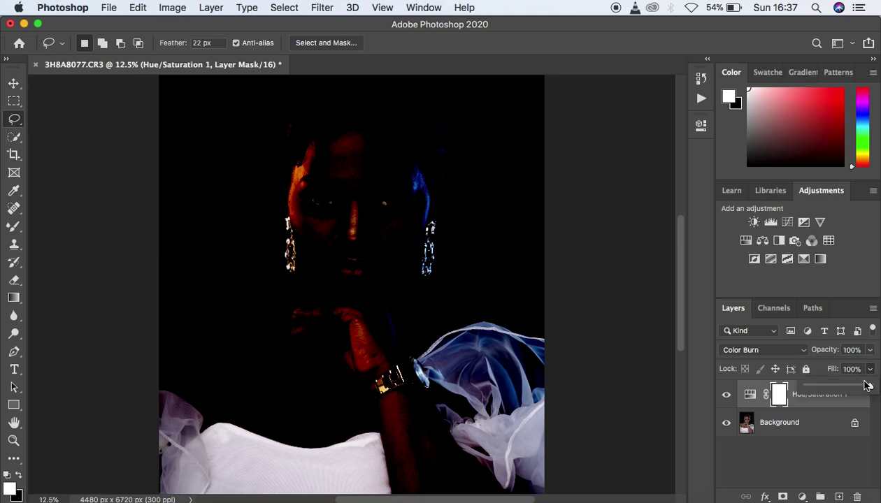
left_click_drag(865, 386, 812, 387)
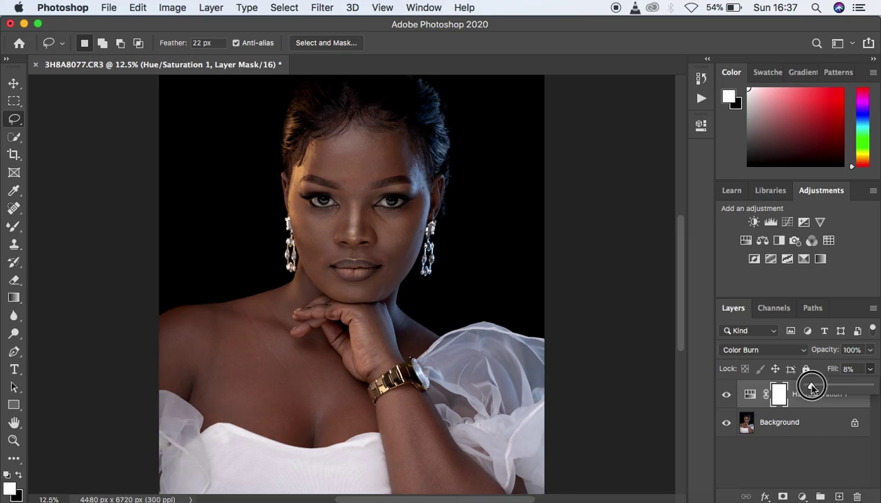
Step: Compare the portrait with the Color Burn Hue/Saturation layer hidden and shown
left_click(727, 396)
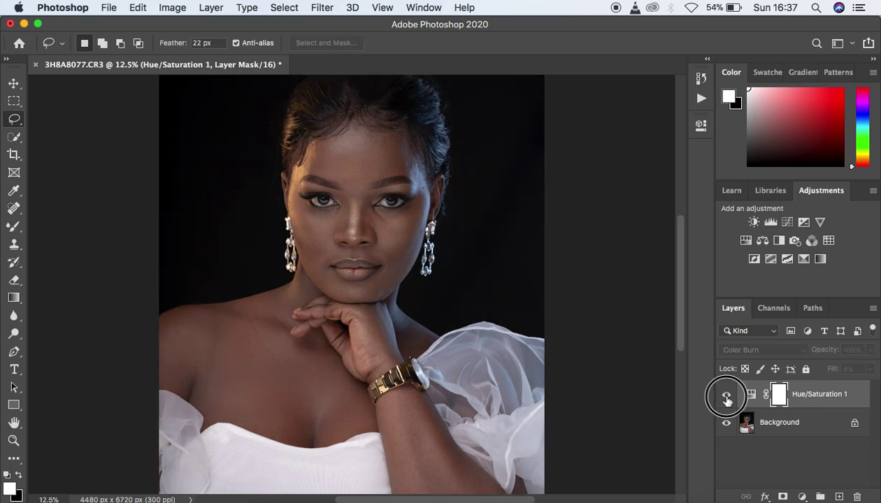
left_click(726, 395)
left_click(727, 396)
left_click(727, 396)
left_click(727, 396)
left_click(727, 396)
left_click(726, 396)
left_click(726, 397)
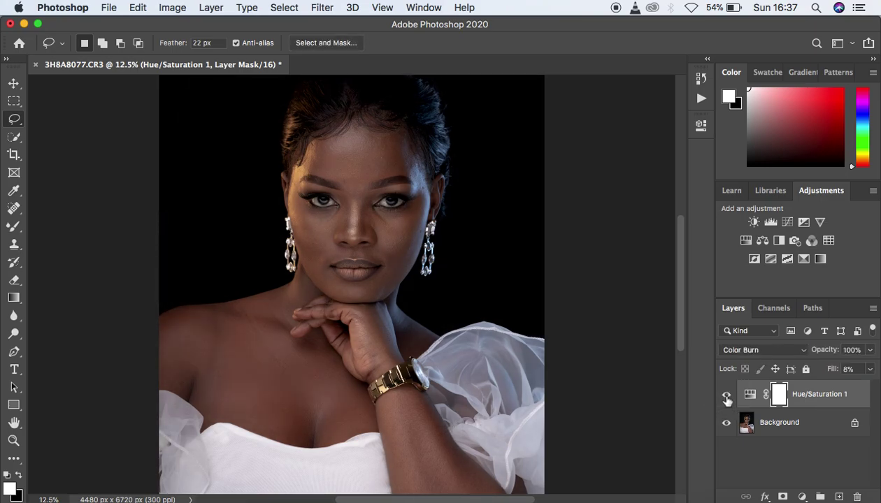
Step: Add a second Hue/Saturation adjustment layer with default settings above the Color Burn layer and set its blend mode to Color Dodge
left_click(727, 397)
left_click(727, 396)
left_click(801, 495)
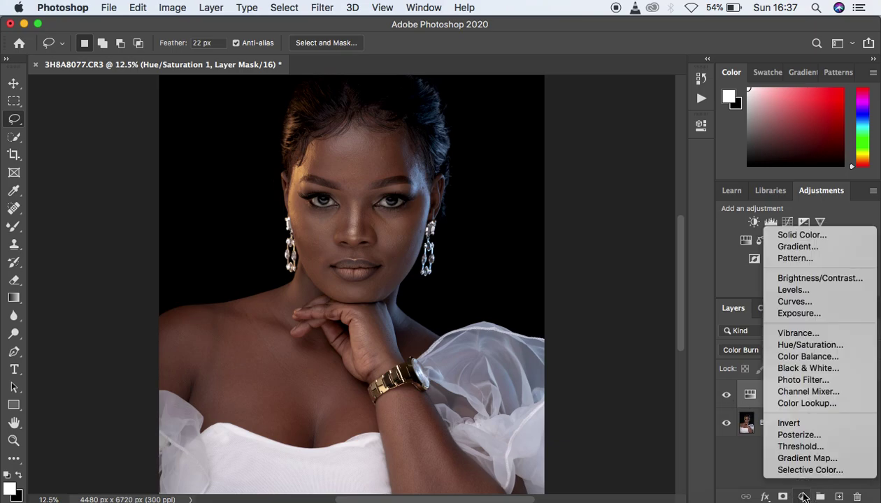
left_click(809, 345)
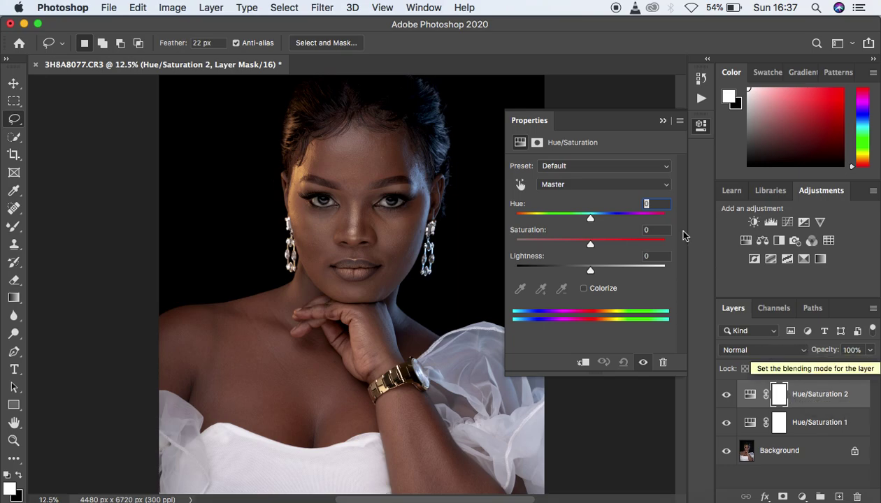
left_click(664, 122)
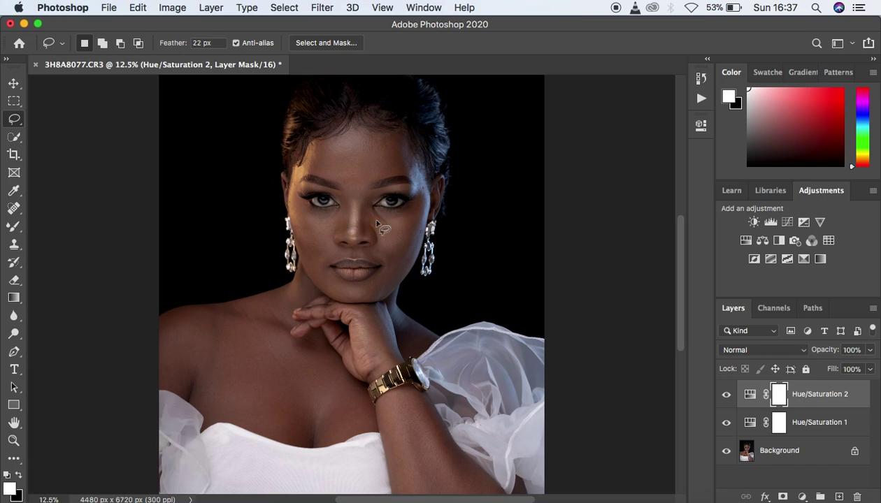
left_click(738, 351)
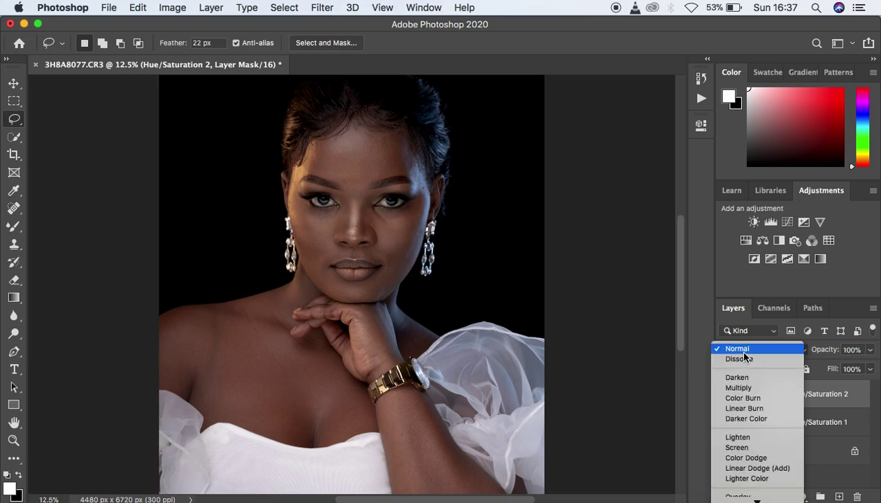
scroll(744, 358, "down", 5)
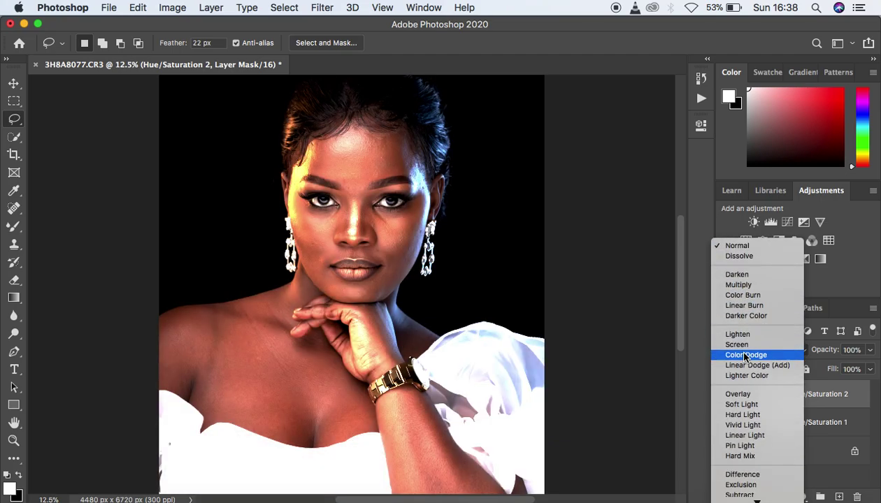
left_click(744, 356)
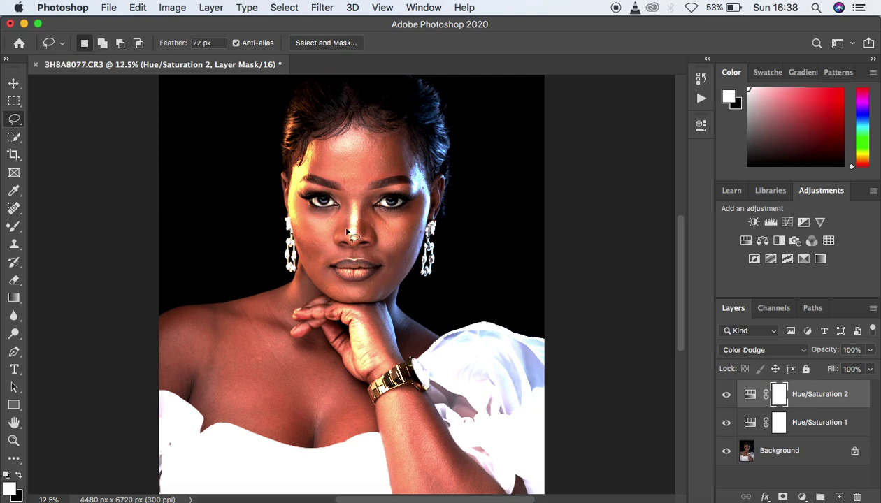
Step: Reduce the Color Dodge layer's fill to 17% and compare the portrait with that layer hidden and shown
left_click(871, 371)
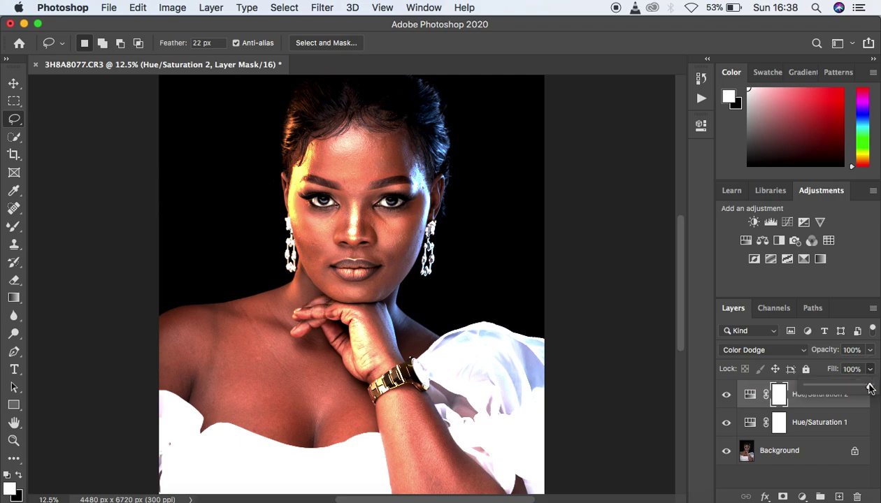
left_click_drag(869, 386, 818, 386)
left_click(725, 396)
left_click(726, 396)
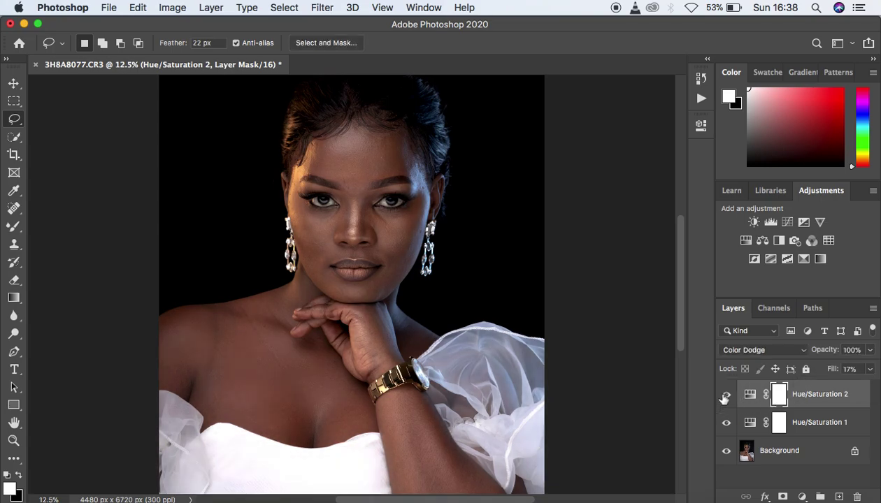
left_click(725, 396)
left_click(725, 397)
left_click(725, 397)
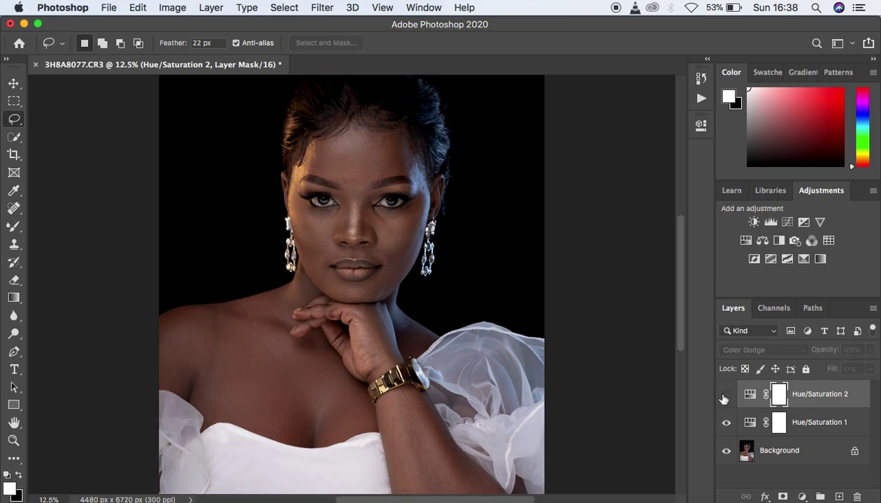
left_click(725, 396)
left_click(725, 396)
left_click(725, 397)
left_click(725, 396)
left_click(725, 397)
left_click(726, 396)
left_click(725, 396)
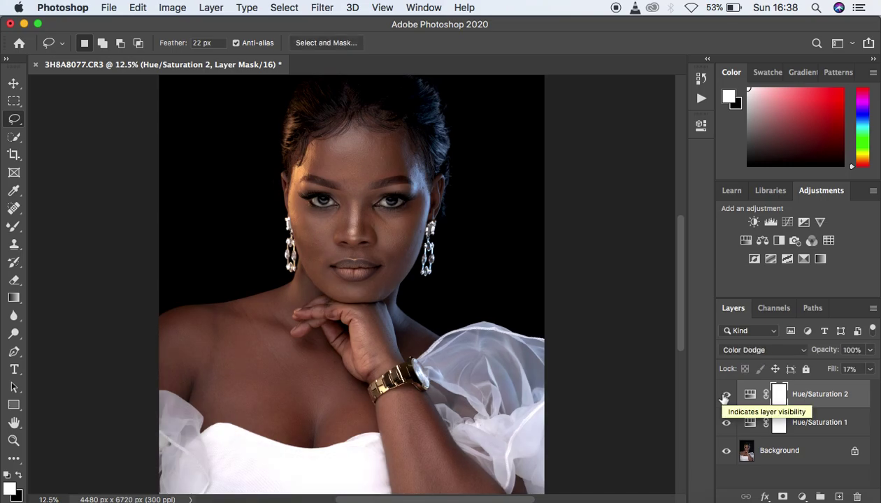
Step: Lower the fill of the Color Dodge layer to 7% and the fill of the Color Burn layer to 5%
left_click(870, 369)
left_click_drag(817, 389, 811, 388)
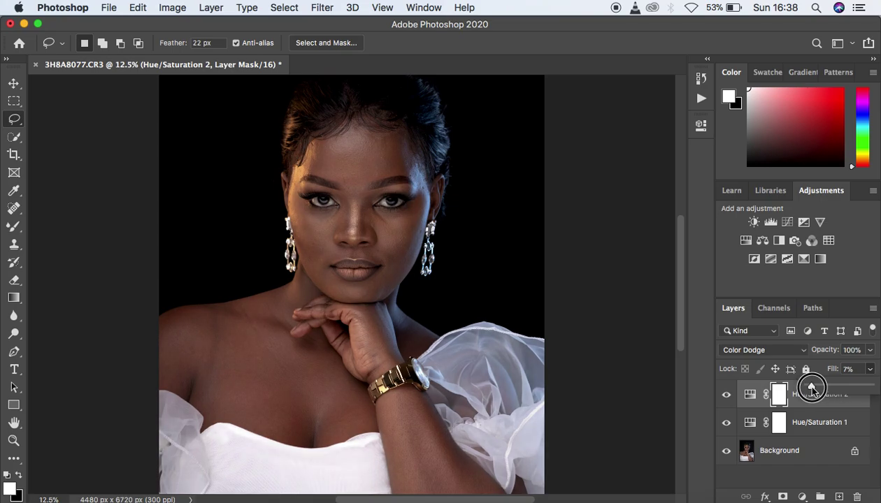
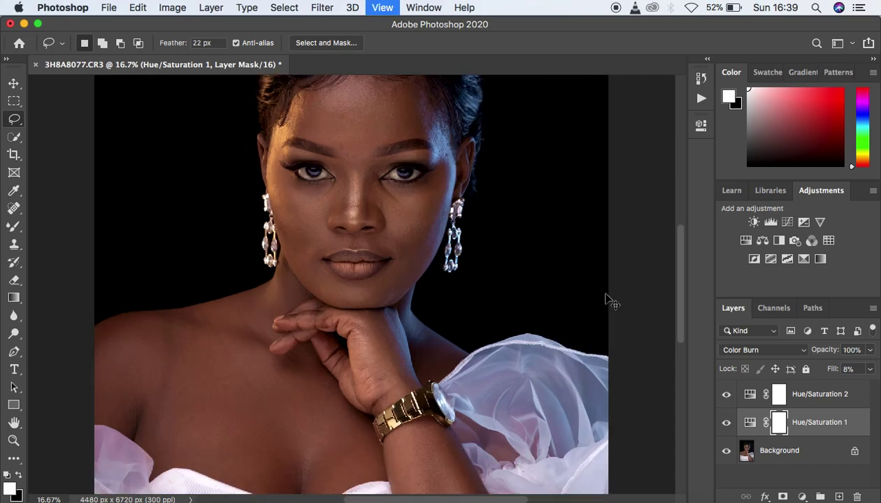
key("super+minus")
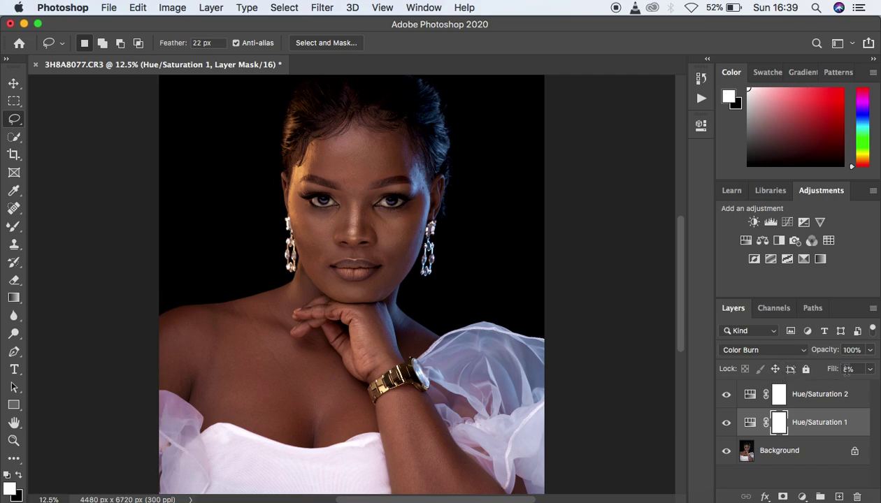
left_click(870, 370)
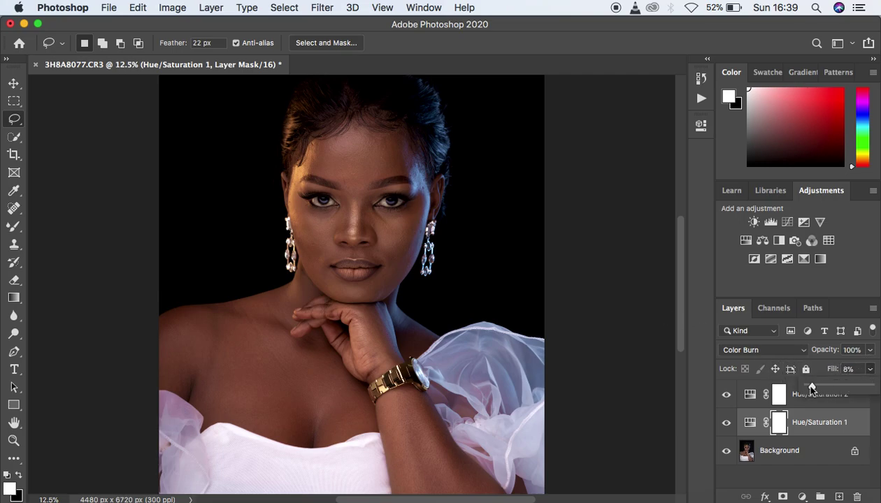
left_click_drag(812, 386, 811, 386)
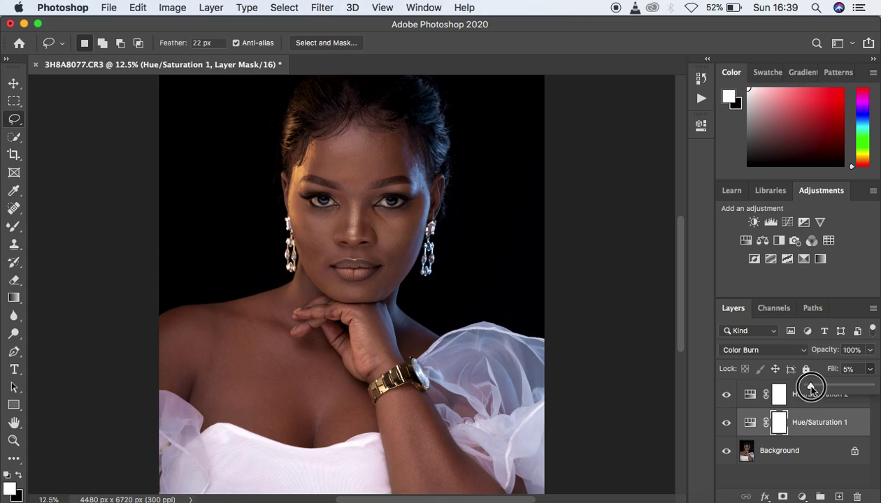
Step: Reduce the fill of the Color Dodge Hue/Saturation layer to 4%
left_click(750, 395)
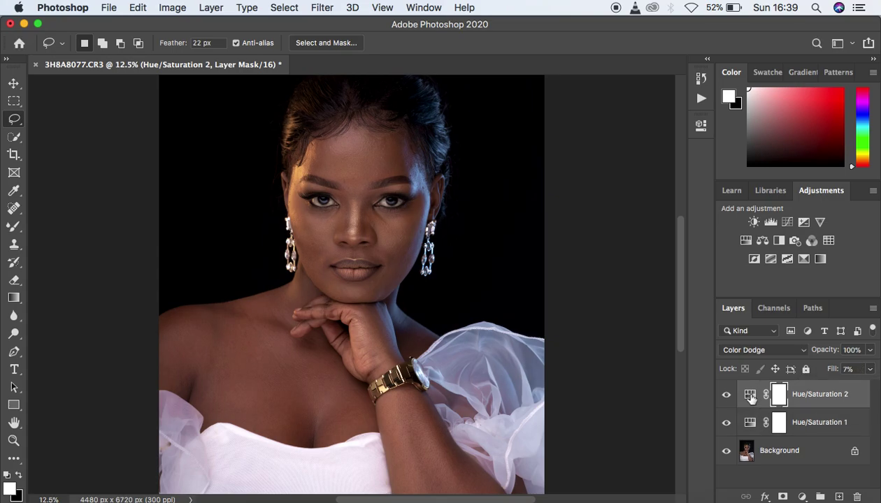
left_click(871, 372)
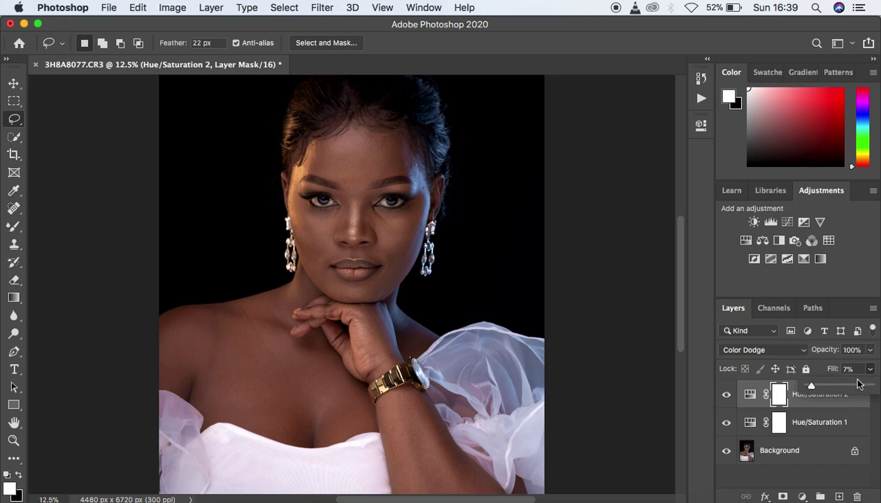
left_click_drag(814, 386, 810, 388)
left_click(643, 365)
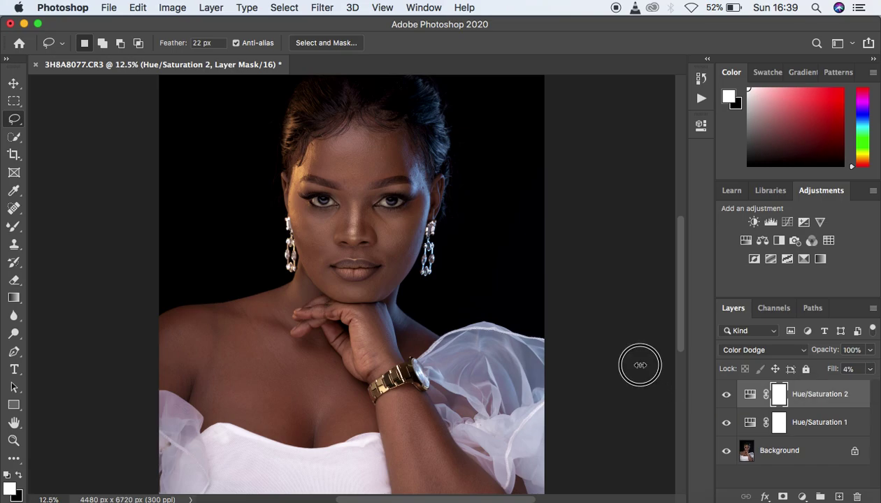
Step: Group the two Hue/Saturation adjustment layers and name the group "pop"
left_click(860, 424, "shift")
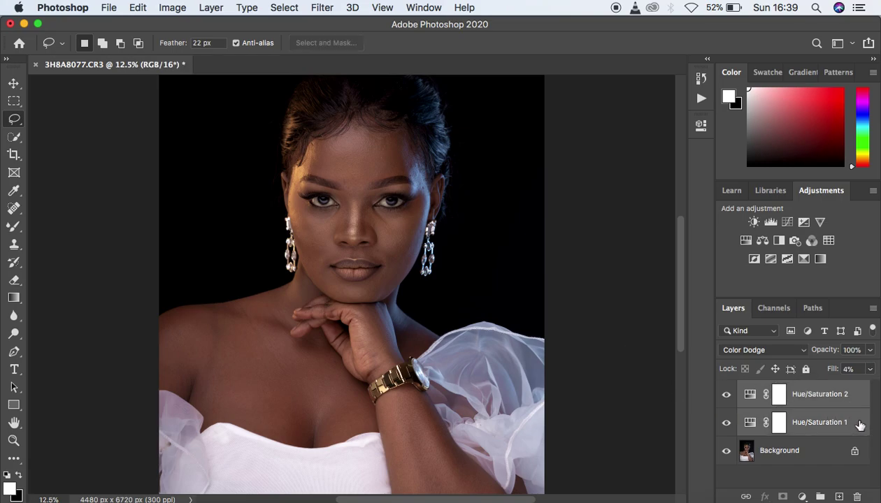
key("super+g")
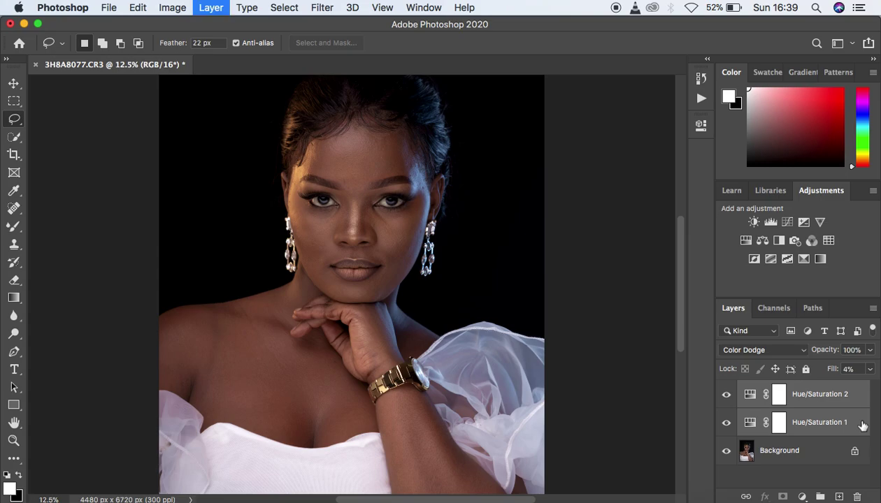
double_click(774, 390)
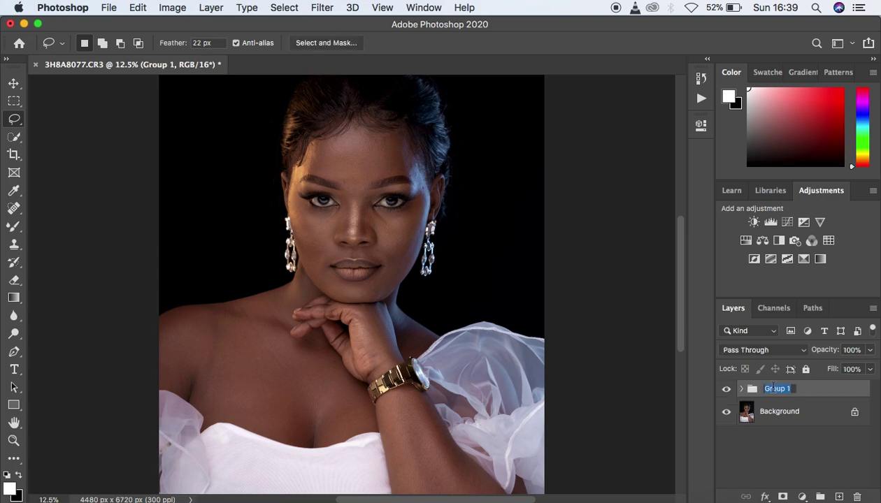
type("pop")
key("Return")
Step: Compare the portrait with the "pop" group hidden and shown
left_click(726, 389)
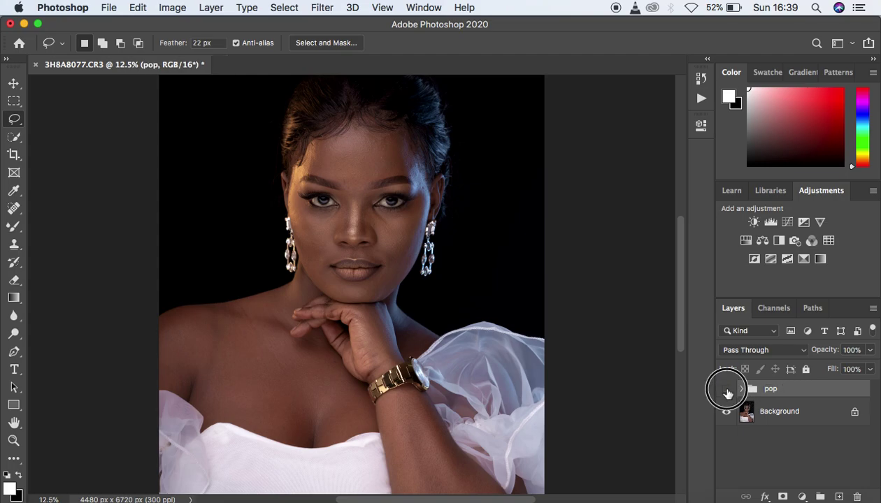
left_click(727, 390)
left_click(726, 391)
left_click(726, 391)
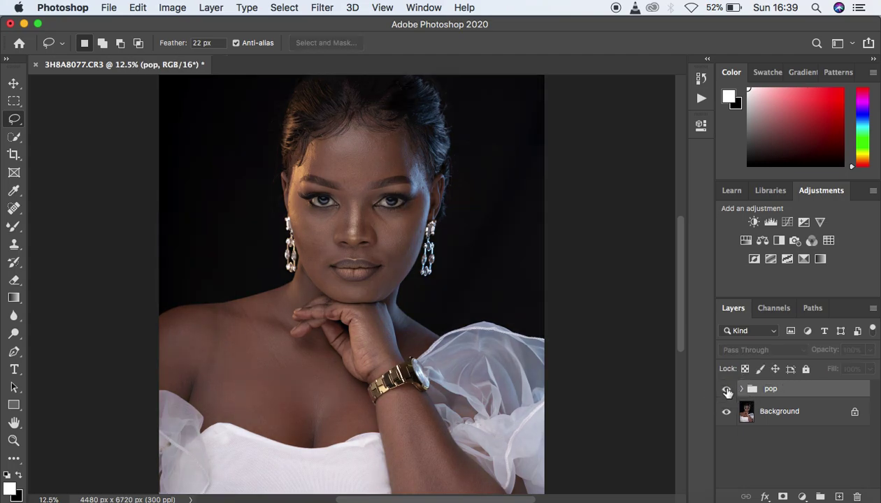
left_click(727, 390)
left_click(727, 391)
left_click(727, 390)
left_click(726, 390)
left_click(727, 391)
left_click(727, 390)
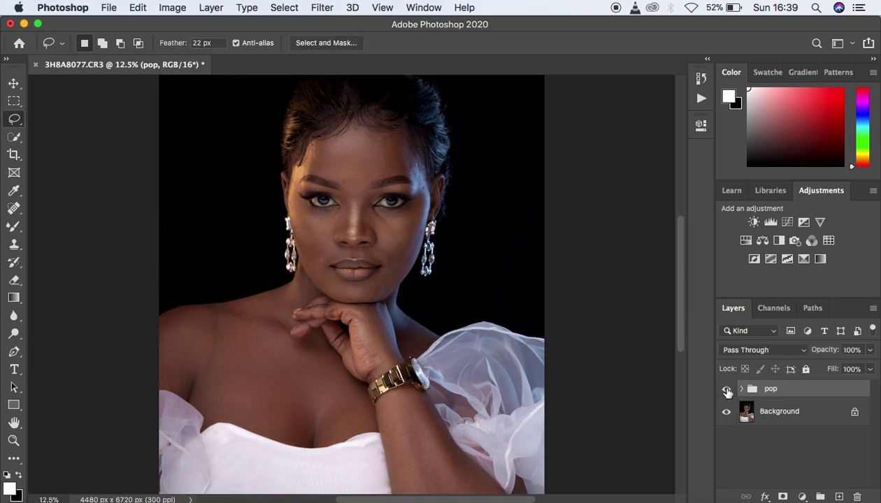
left_click(727, 391)
left_click(728, 391)
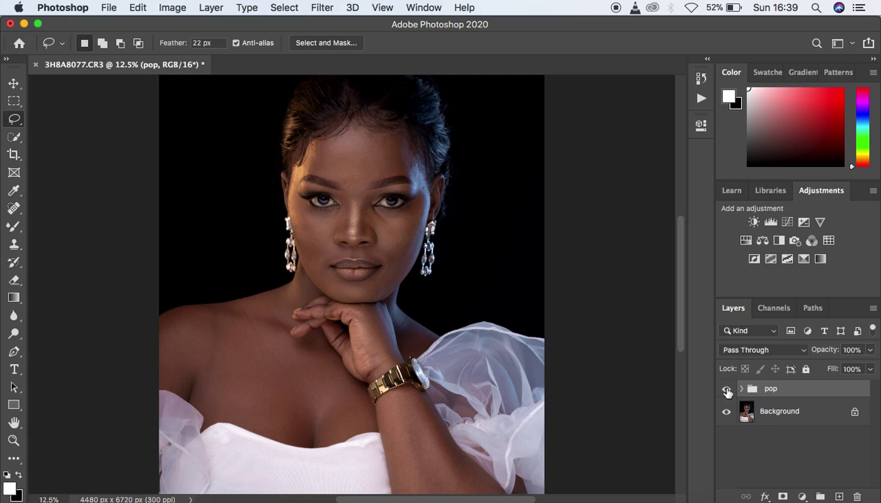